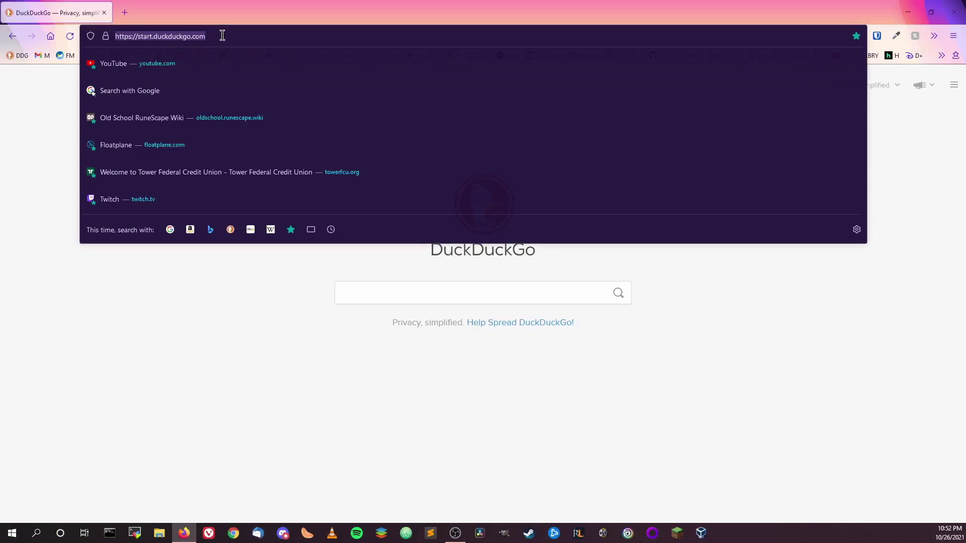
type("https:")
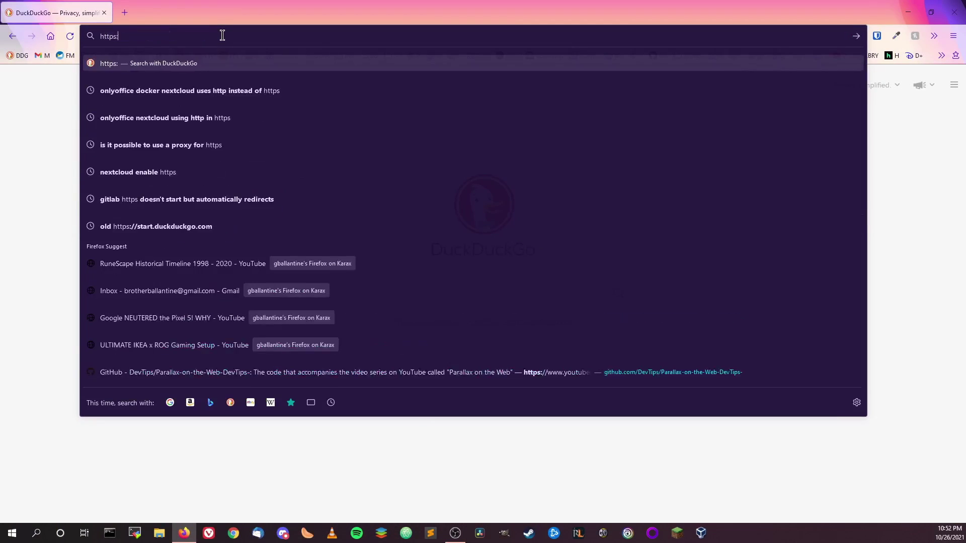
type("//libreelec.tv")
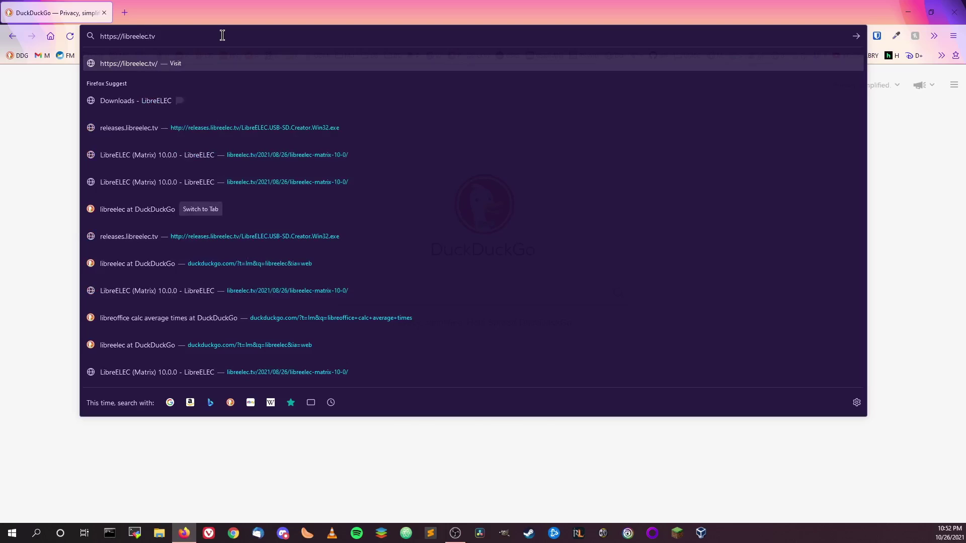
key("Return")
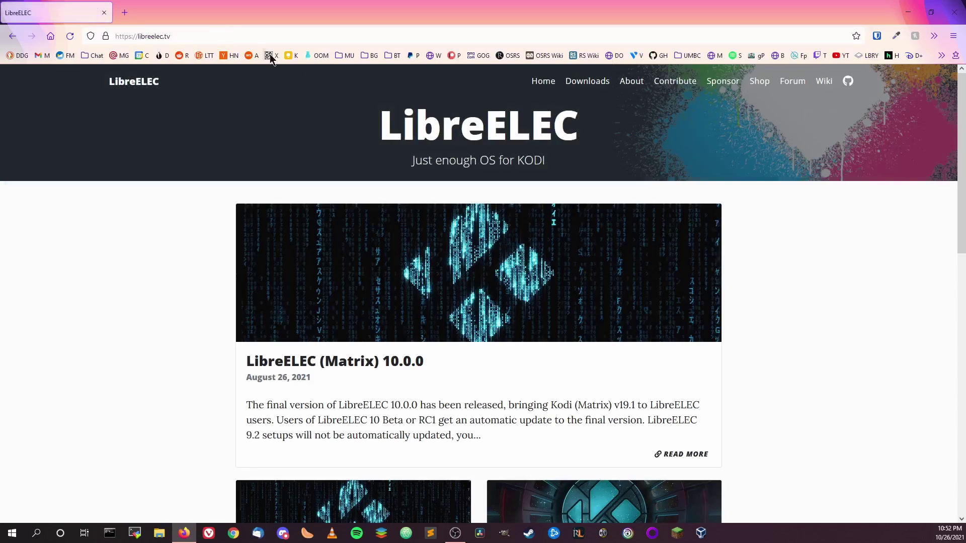
left_click(588, 82)
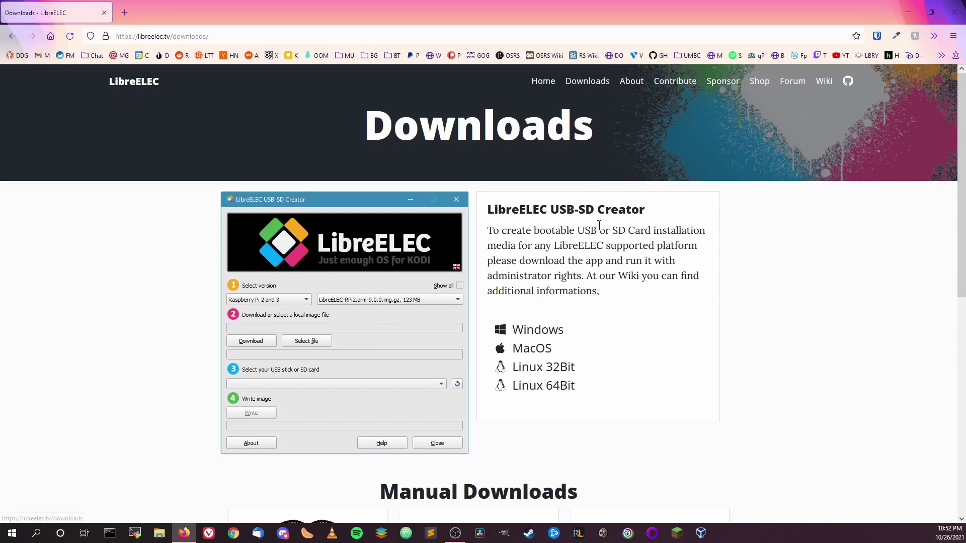
Step: Download the Windows version of LibreELEC USB-SD Creator, allow the blocked file LibreELEC.USB-SD.Creator.Win32.exe, and launch it
left_click(542, 336)
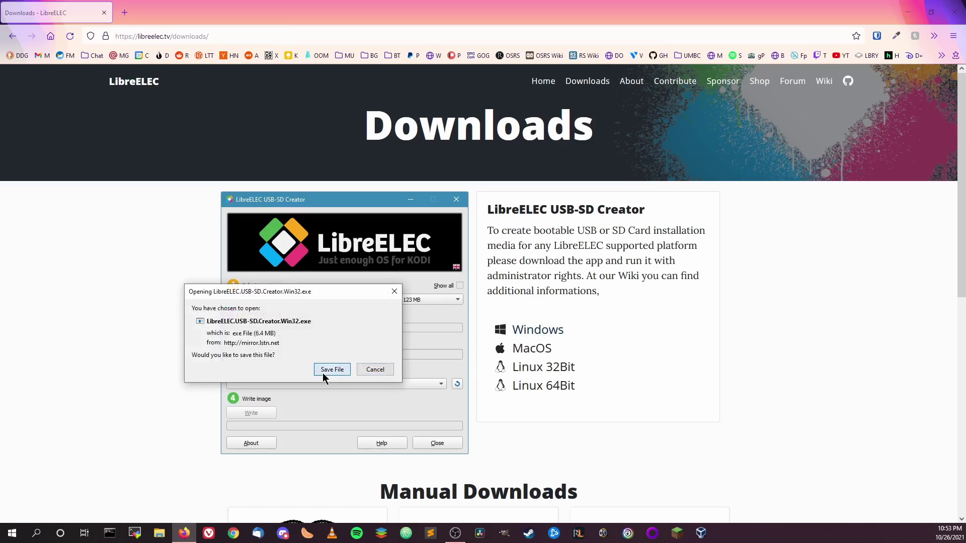
left_click(325, 372)
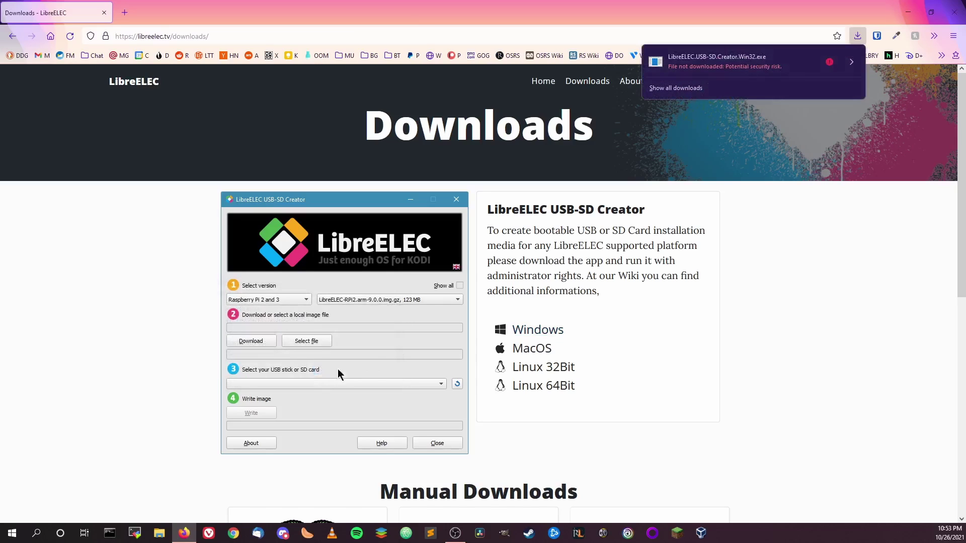
left_click(725, 57)
left_click(778, 153)
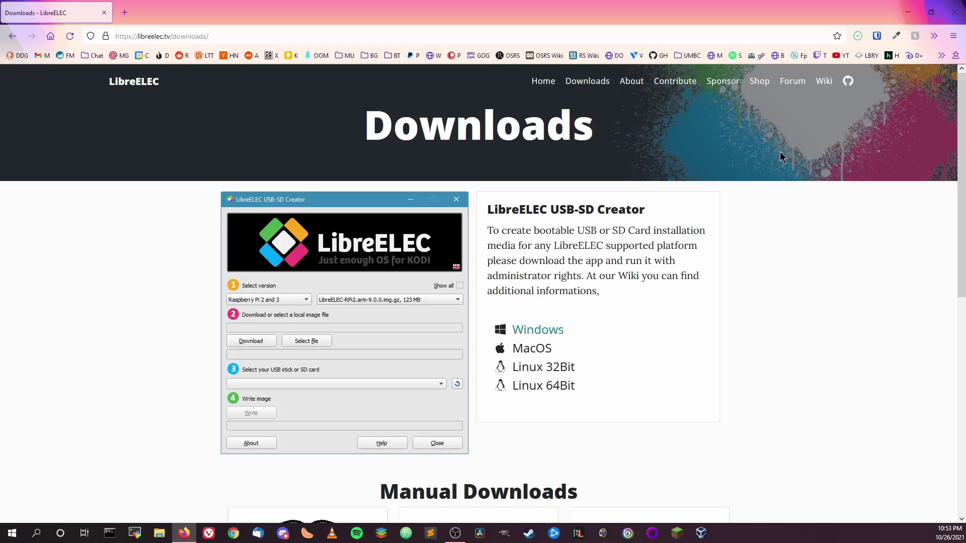
left_click(858, 36)
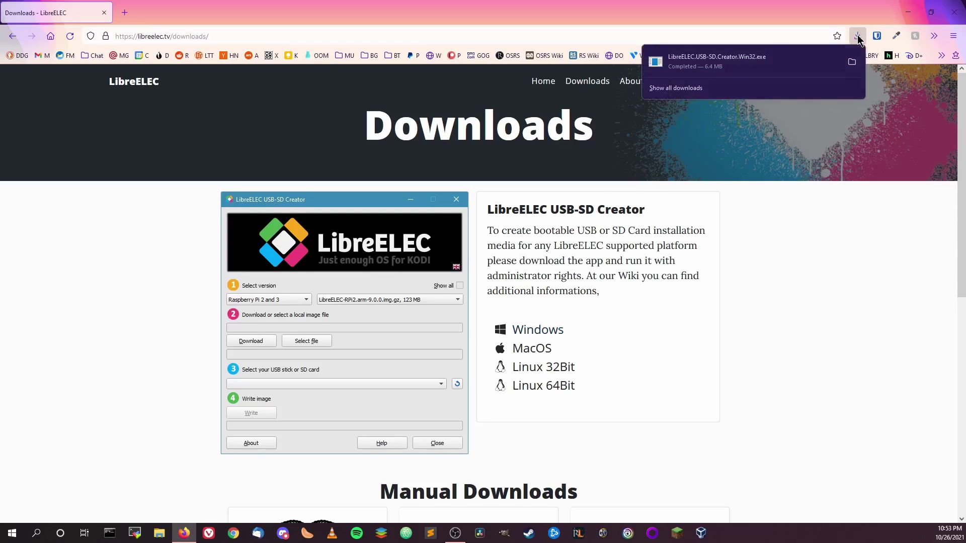
left_click(783, 62)
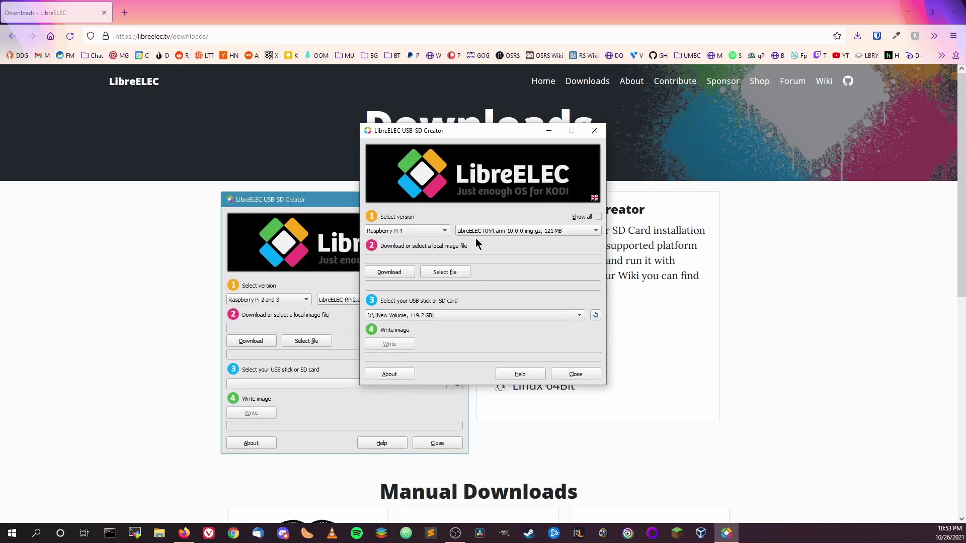
Step: Download LibreELEC-RPi4.arm-10.0.0.img.gz for Raspberry Pi 4 into the Downloads folder and write it to drive J:
left_click(422, 230)
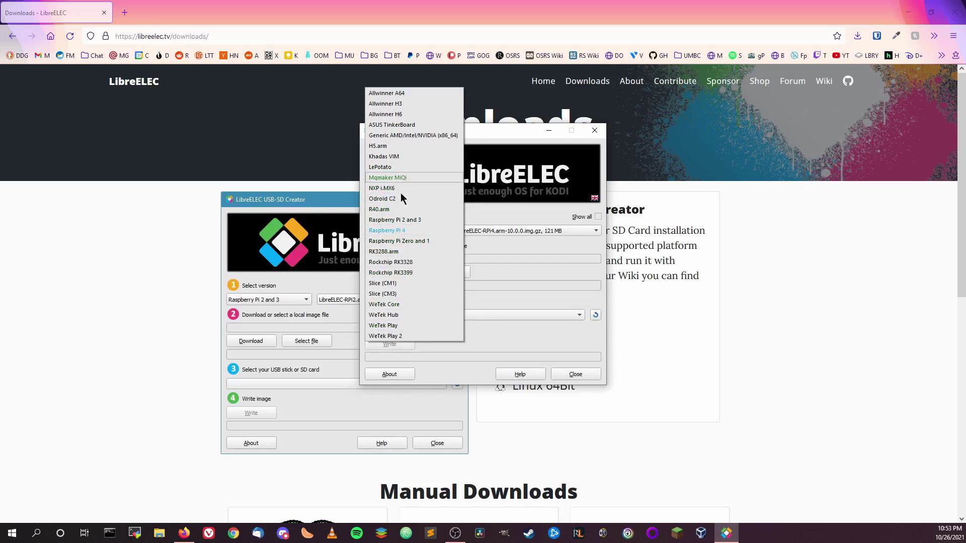
left_click(401, 230)
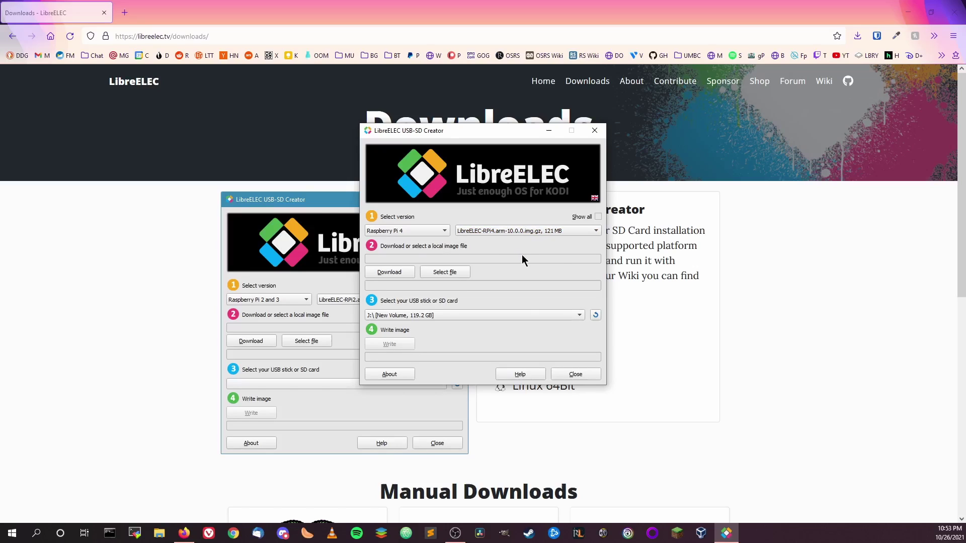
left_click(388, 276)
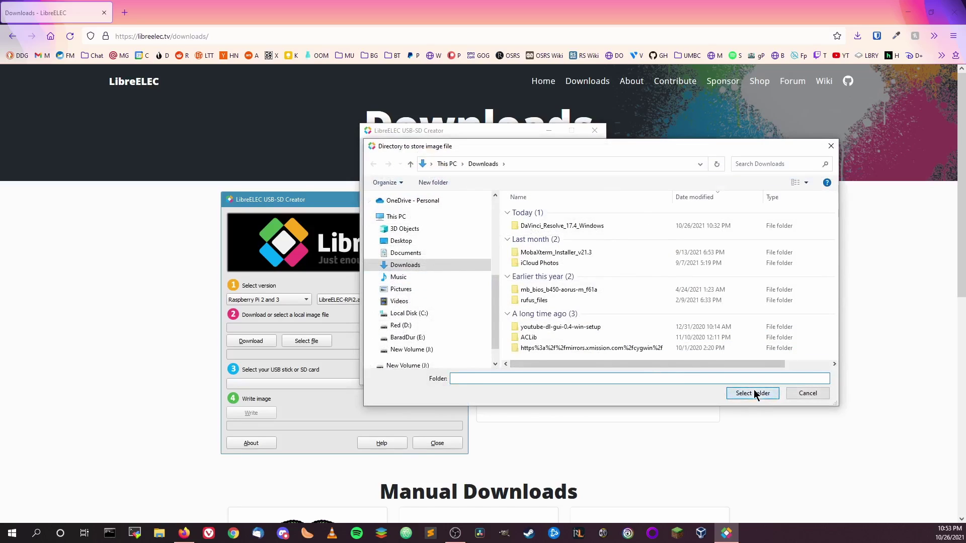
left_click(753, 393)
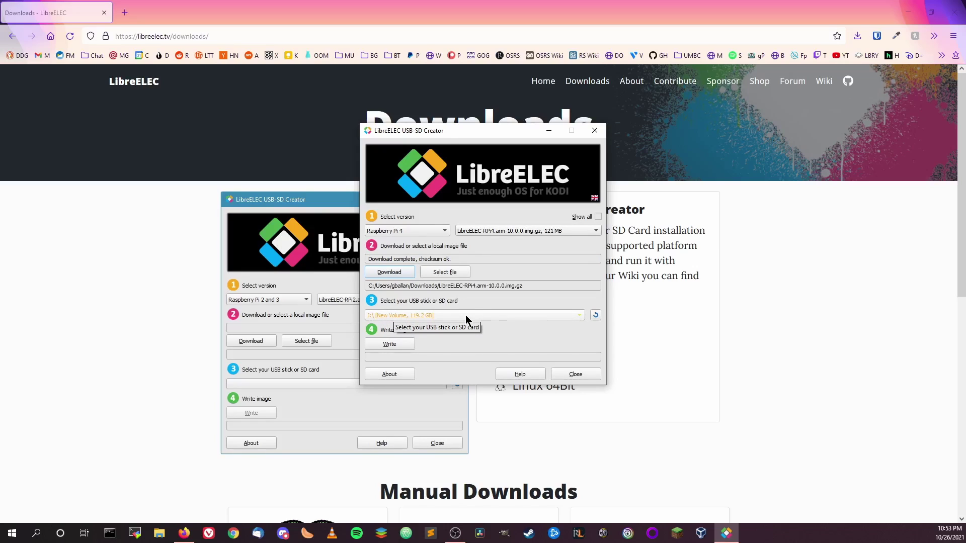
left_click(389, 346)
left_click(514, 283)
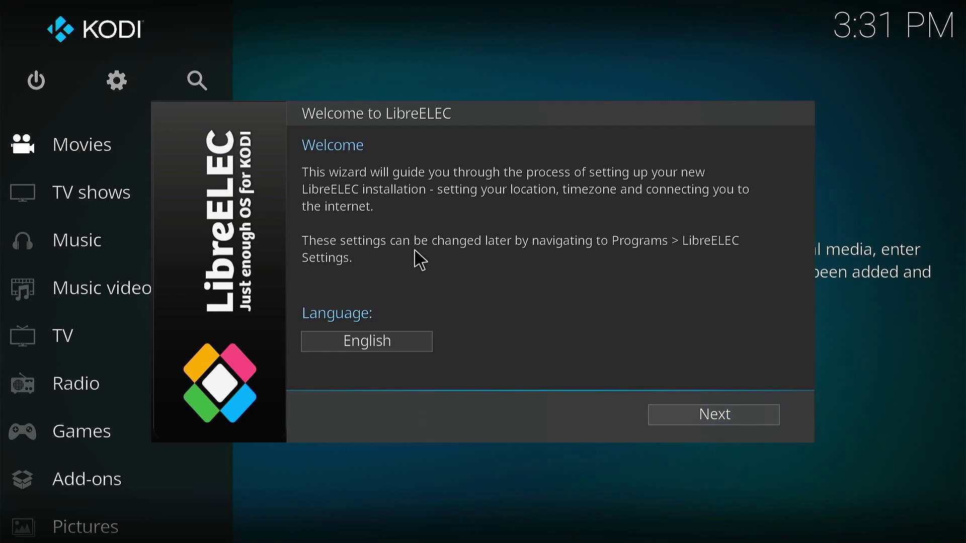
Step: Accept English in the LibreELEC welcome wizard and set the hostname to MediaCenter
left_click(753, 422)
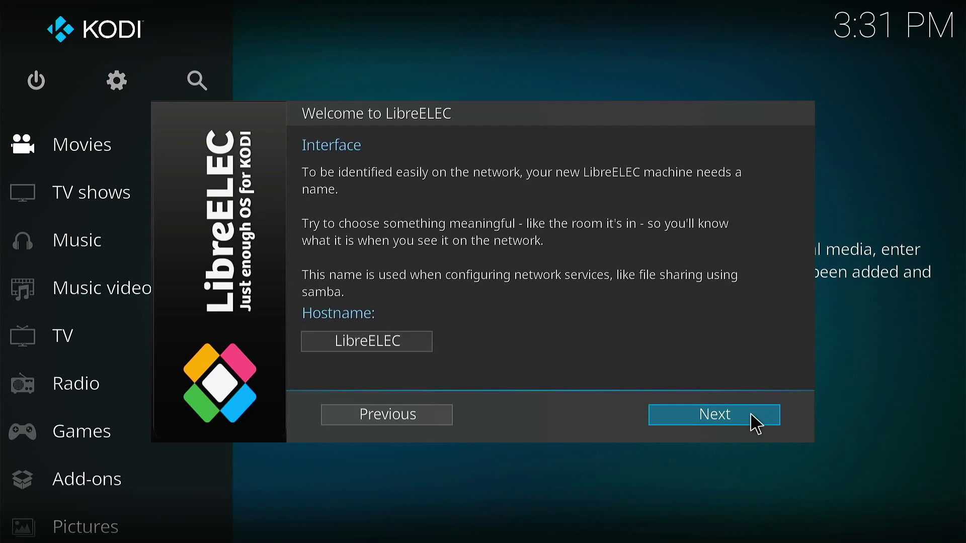
left_click(383, 343)
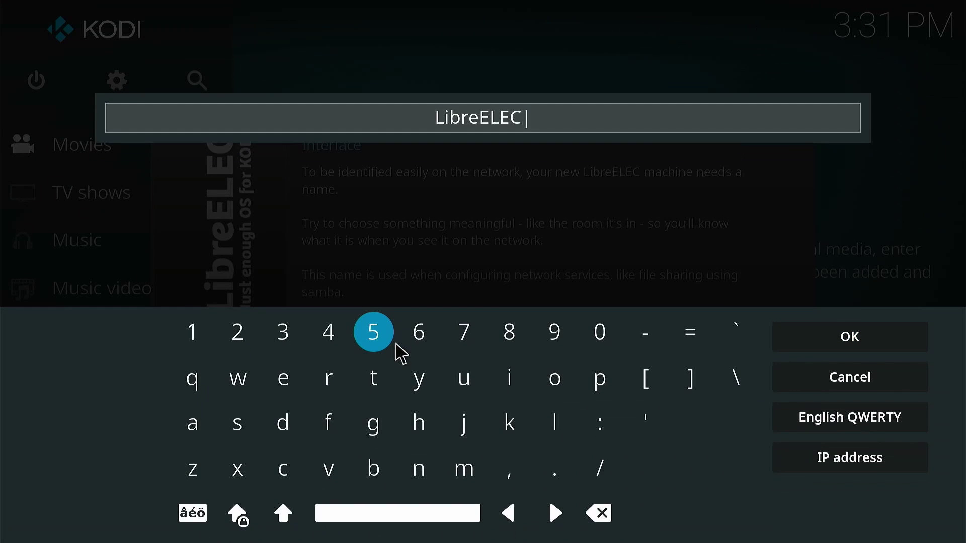
type("L")
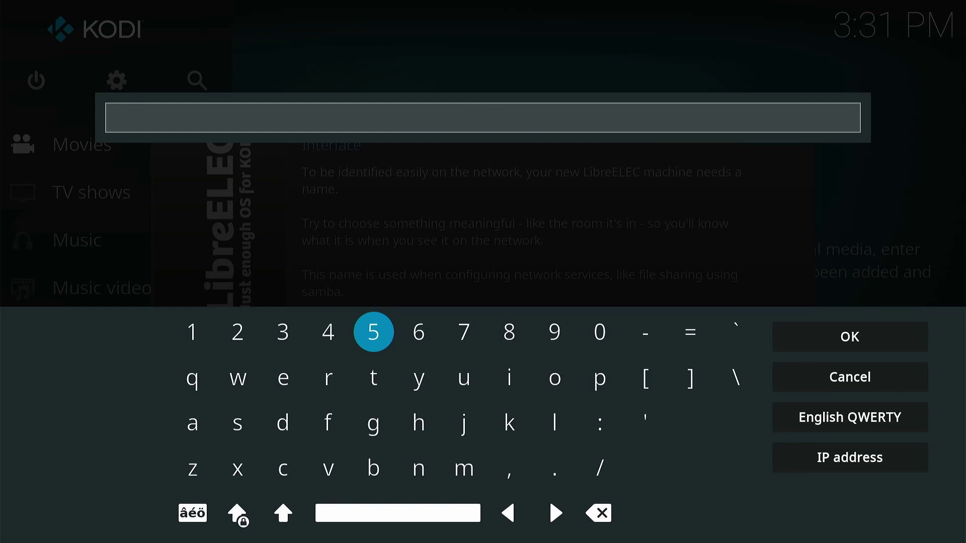
type("MediaCenter5")
key("BackSpace")
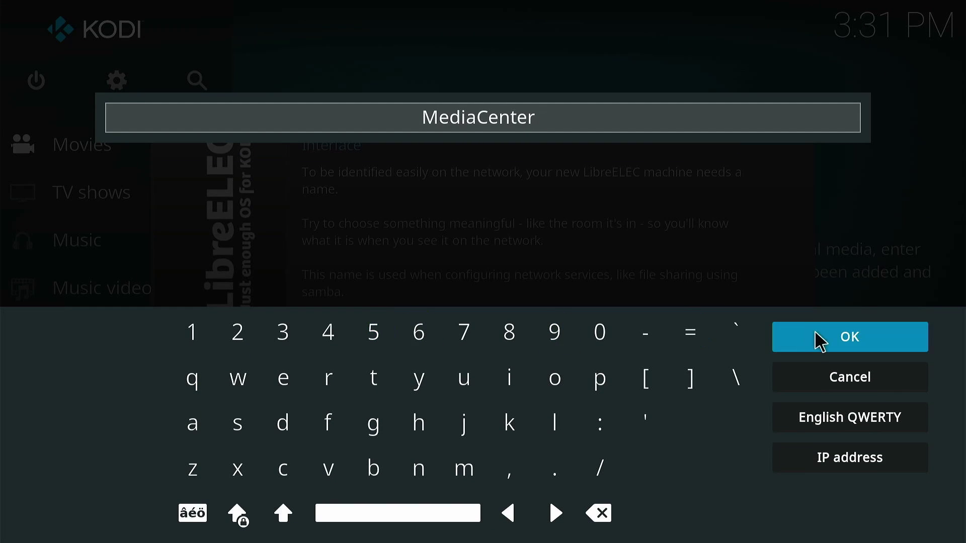
left_click(822, 343)
left_click(686, 414)
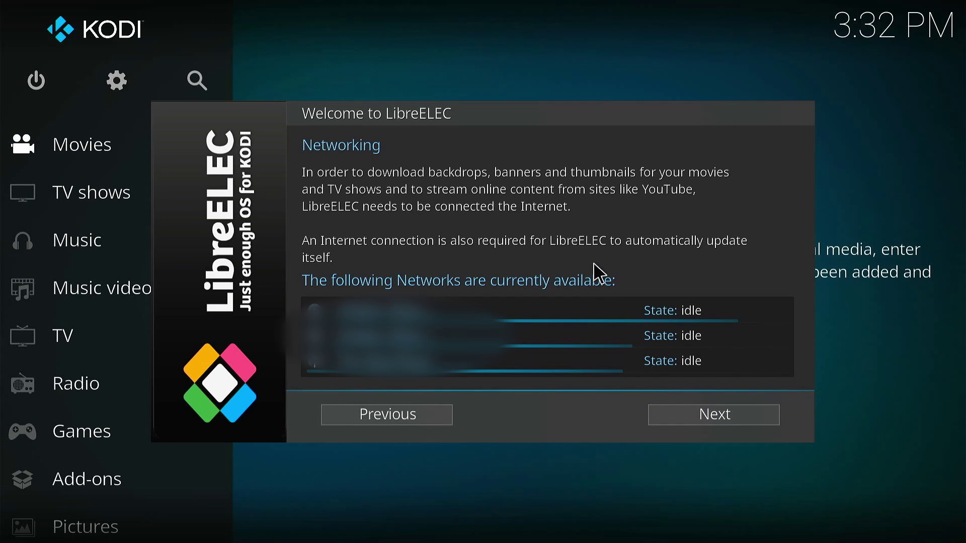
Step: Continue past networking, enable SSH with its existing password, keep Samba on, and finish the LibreELEC wizard
left_click(697, 414)
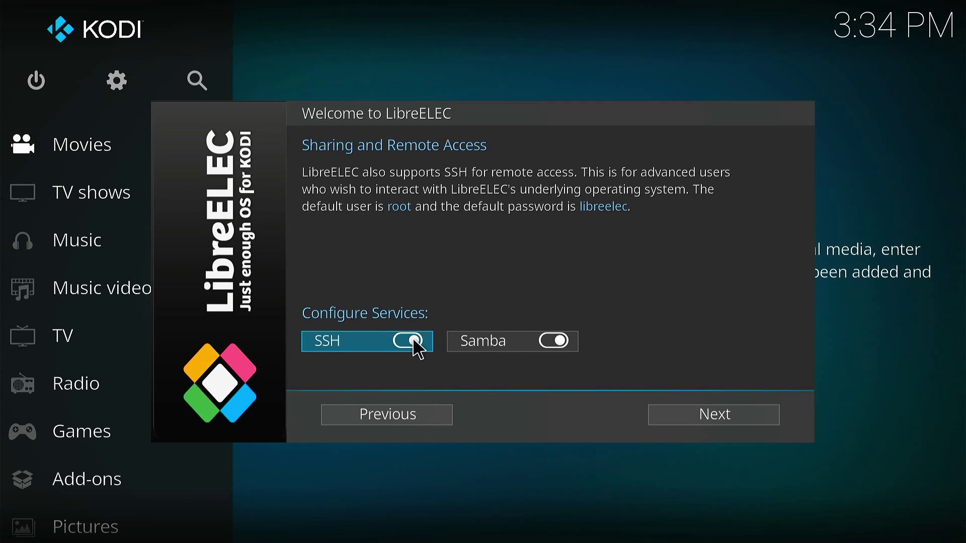
left_click(715, 391)
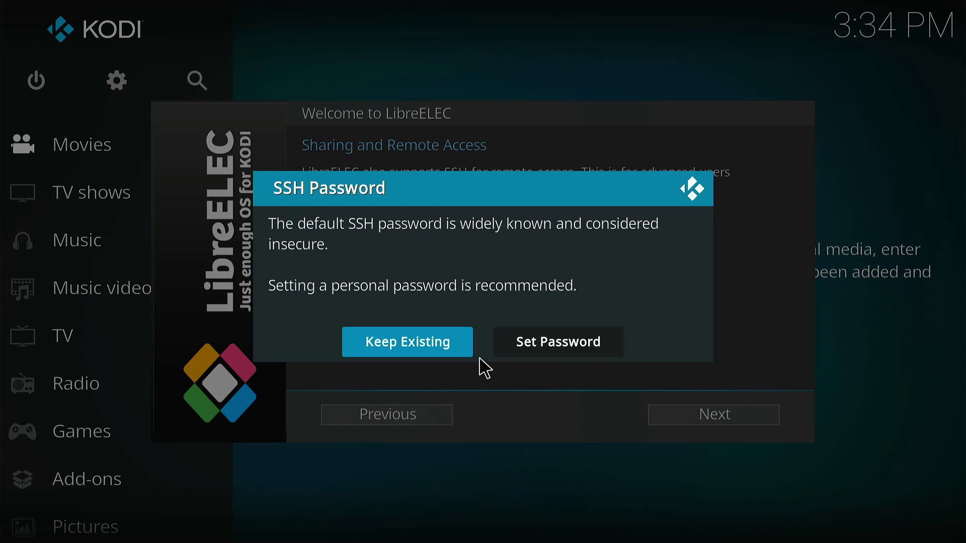
left_click(459, 354)
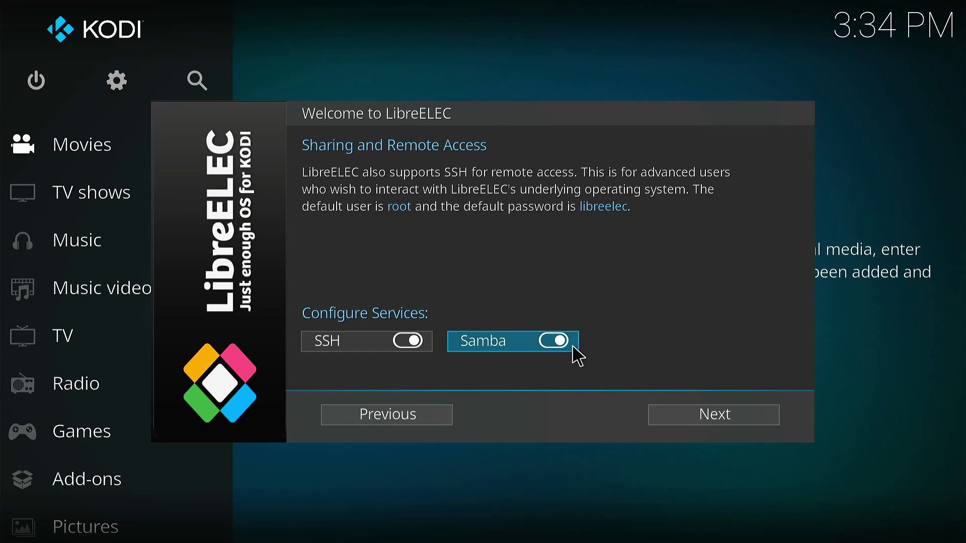
left_click(698, 417)
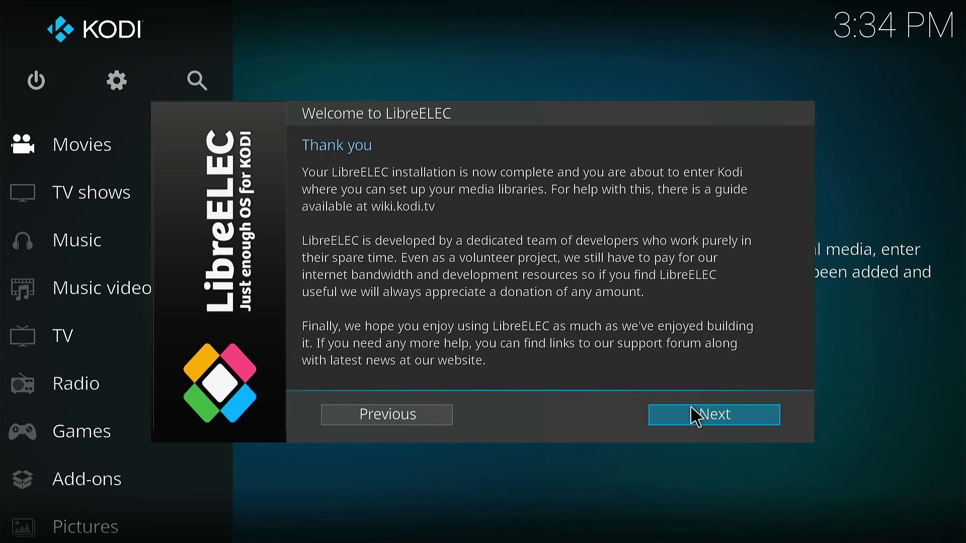
left_click(698, 417)
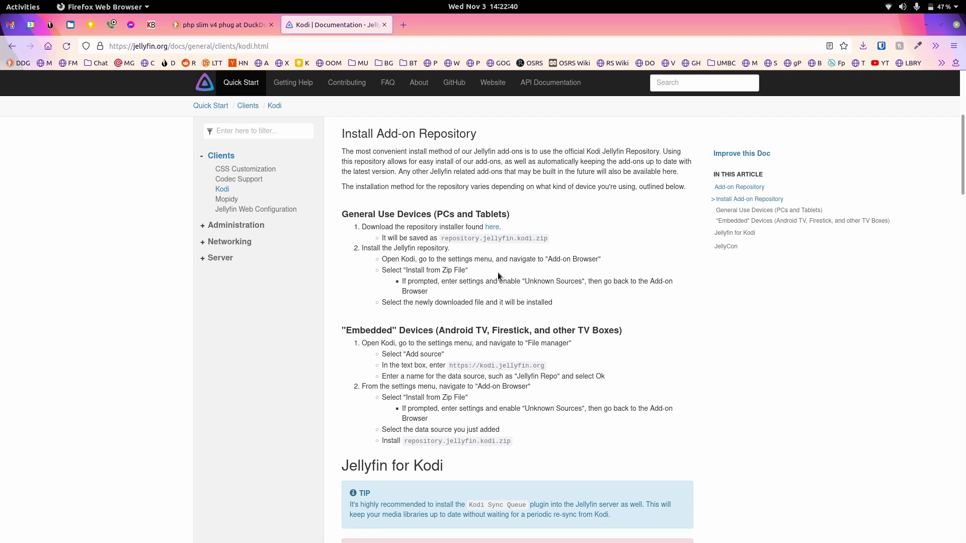
Step: Download the repository installer repository.jellyfin.kodi.zip from the Jellyfin Kodi documentation page in Firefox
left_click(492, 229)
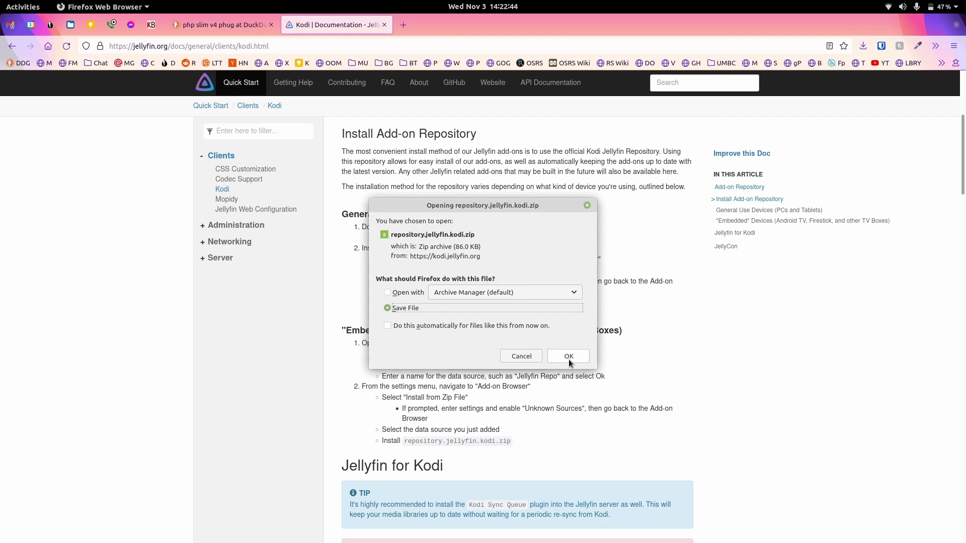
left_click(569, 357)
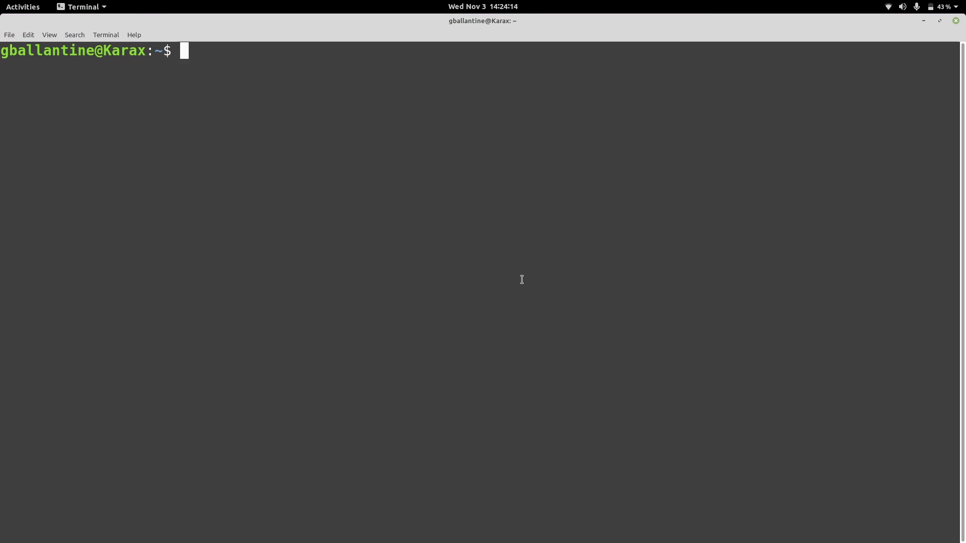
type("scp Downlo")
key("Tab")
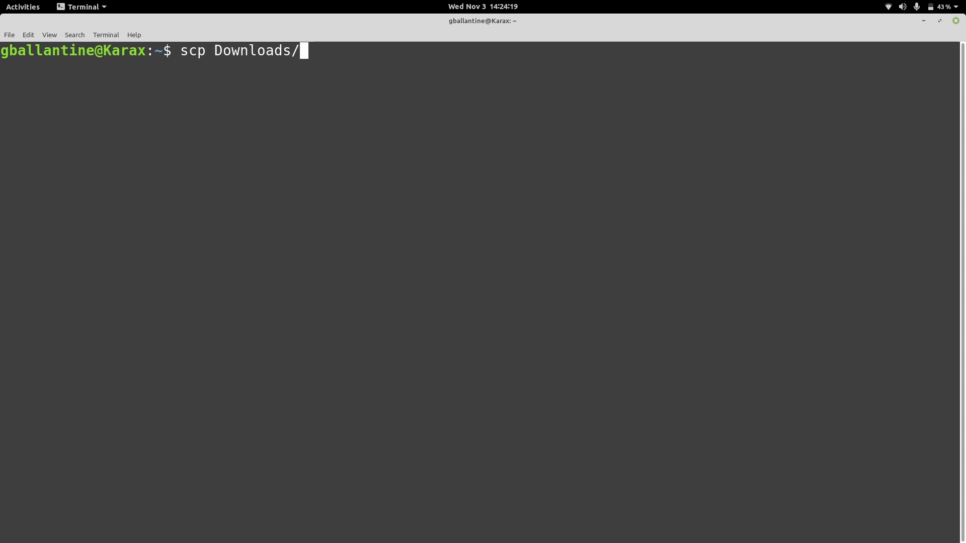
type("reposi")
key("Tab")
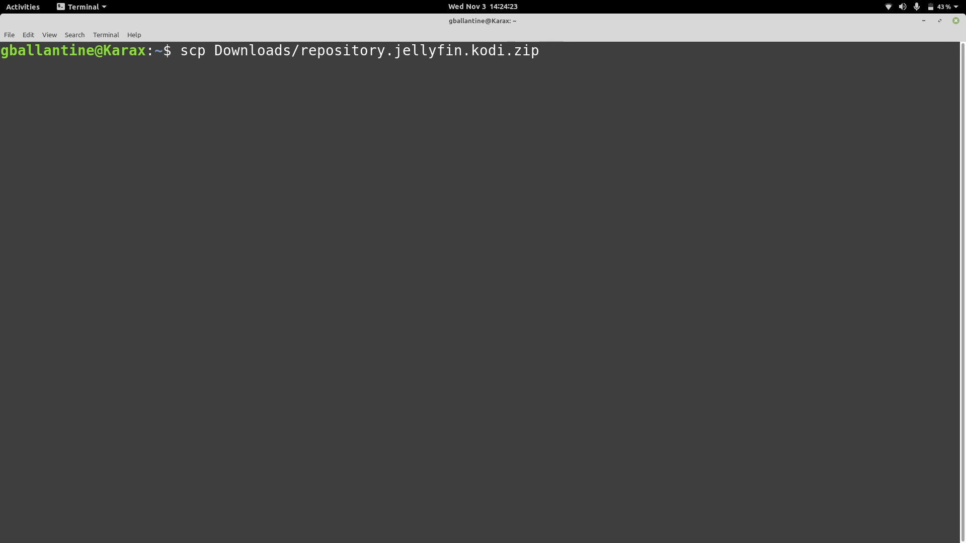
type("root@")
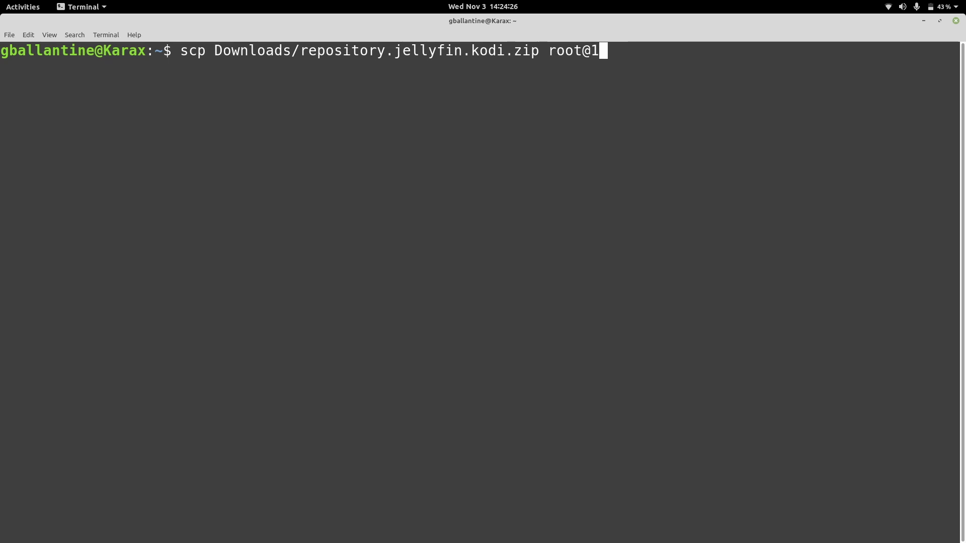
type("10.7.20.191")
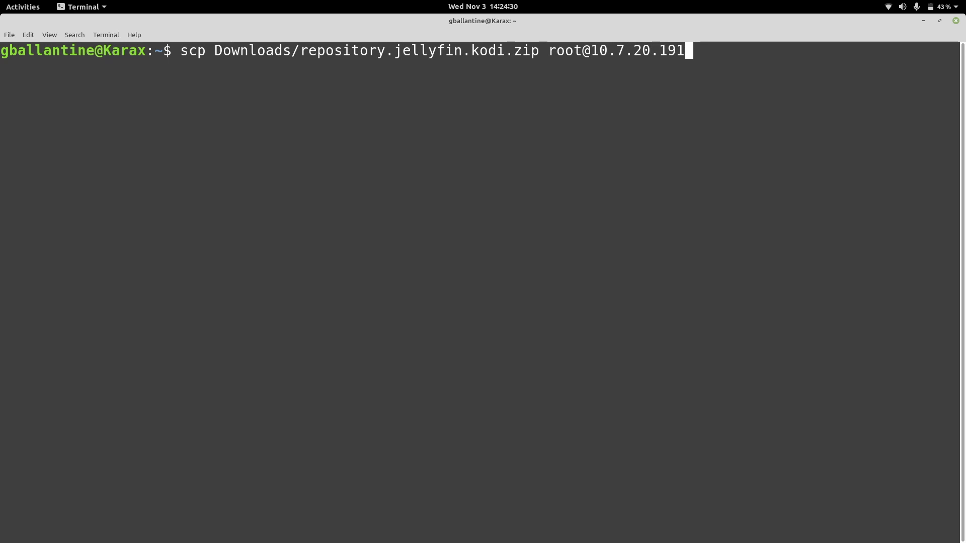
type(":")
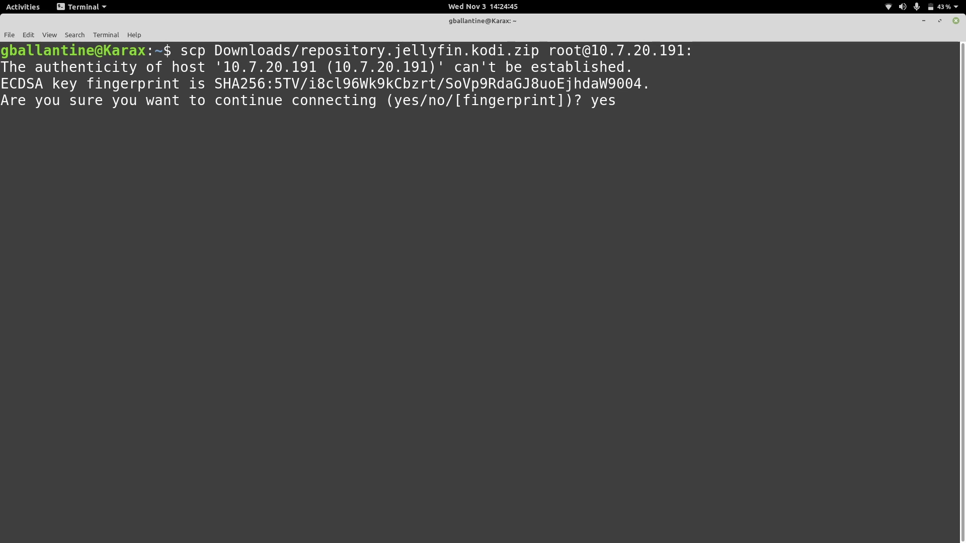
key("Return")
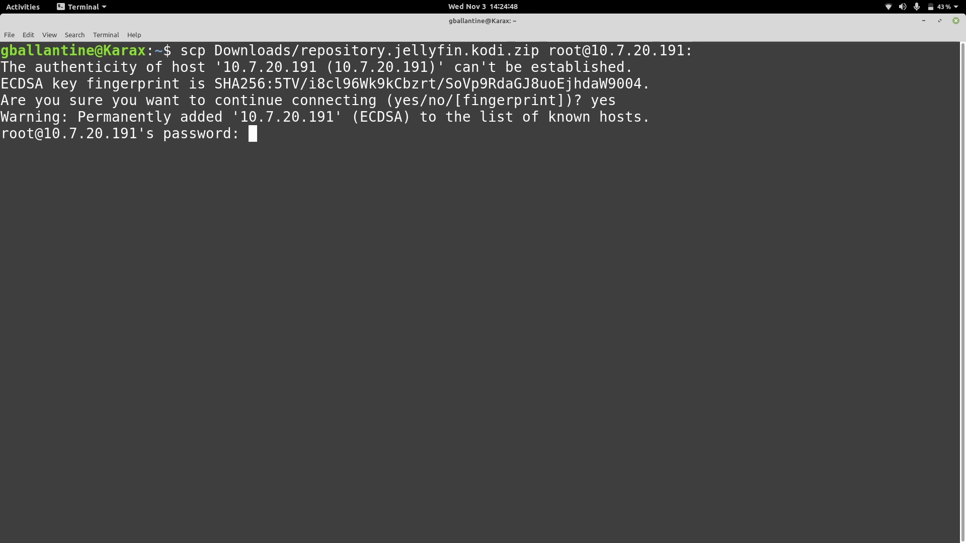
key("Return")
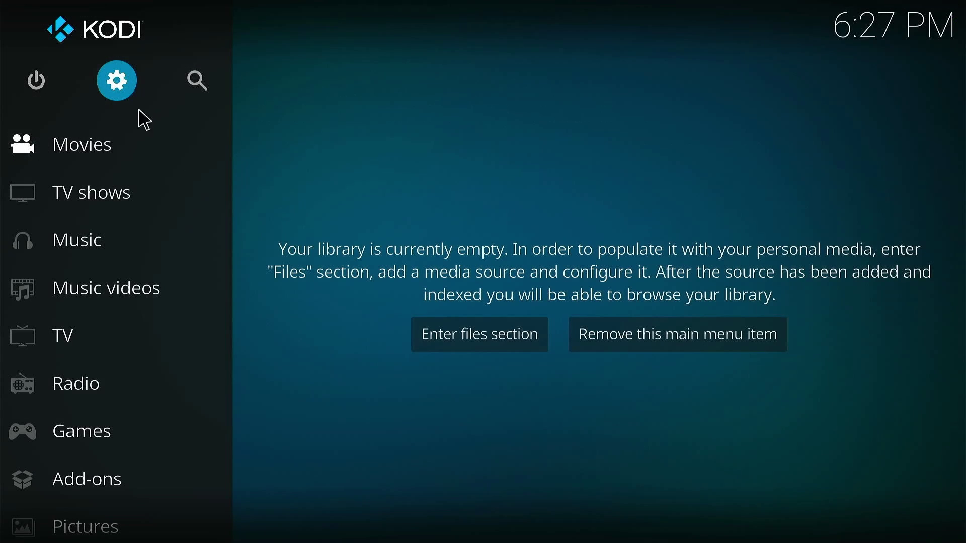
Step: Allow installation of add-ons from unknown sources in the system's add-on settings, accept the warning, and return to the add-on browser
left_click(133, 97)
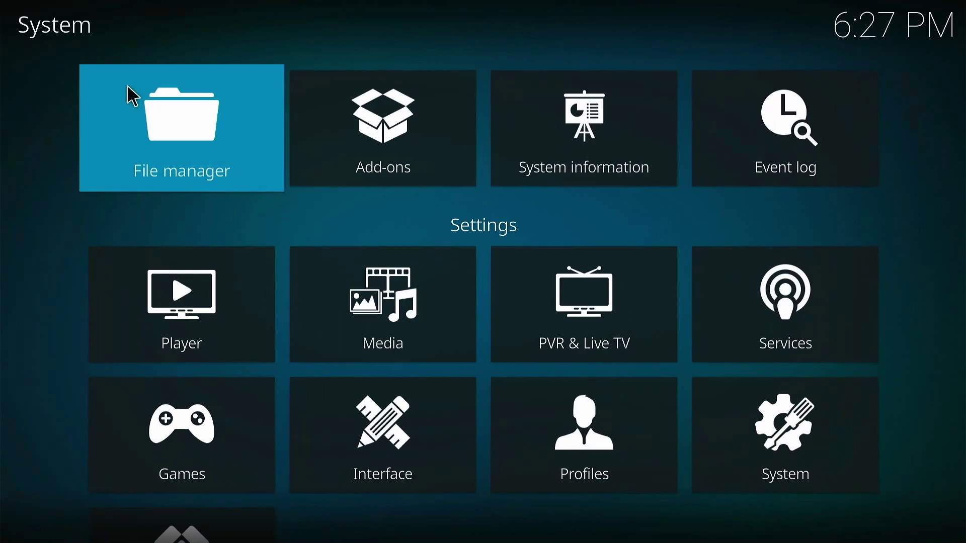
left_click(423, 123)
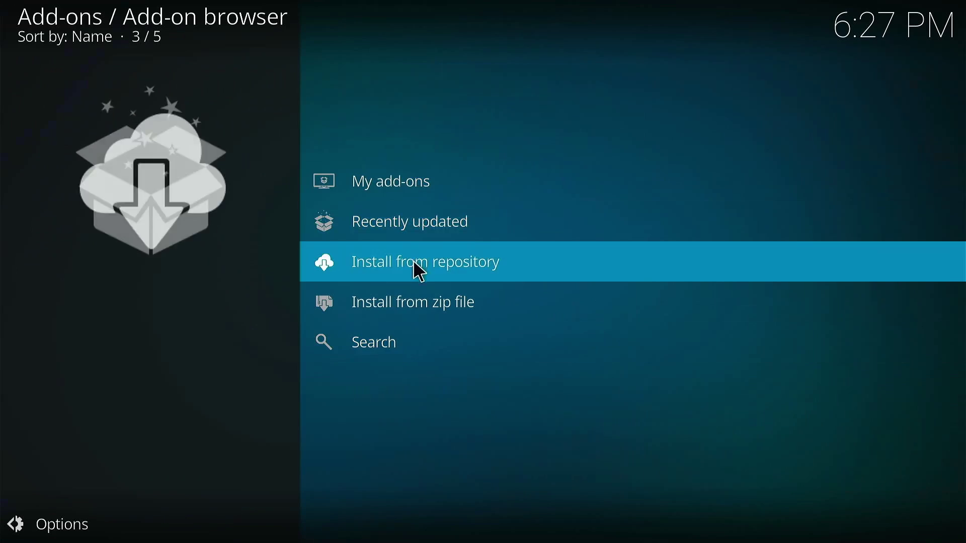
left_click(417, 304)
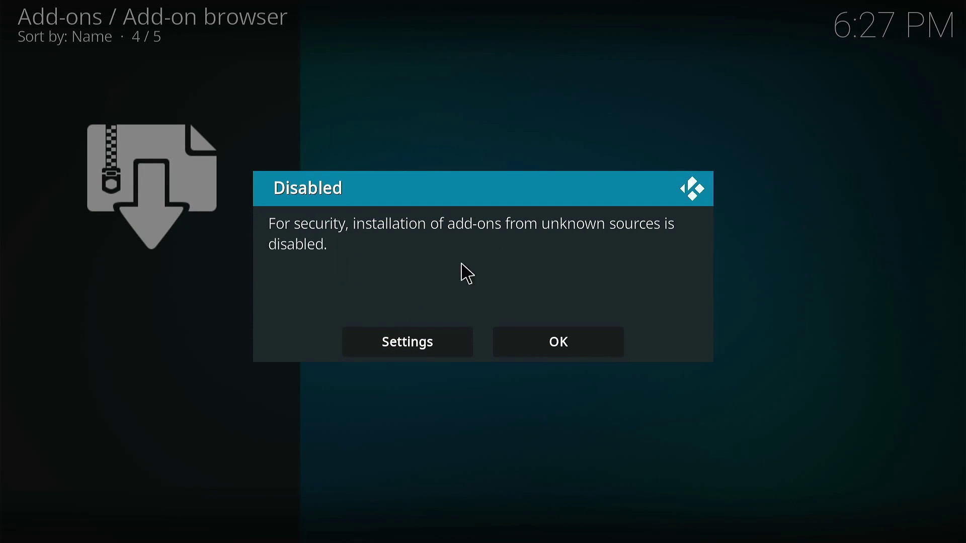
left_click(394, 343)
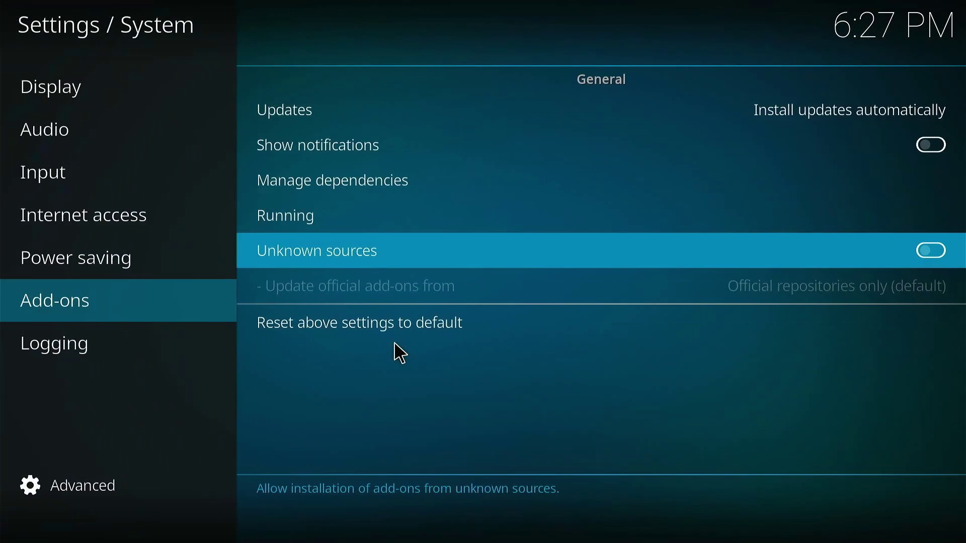
left_click(943, 261)
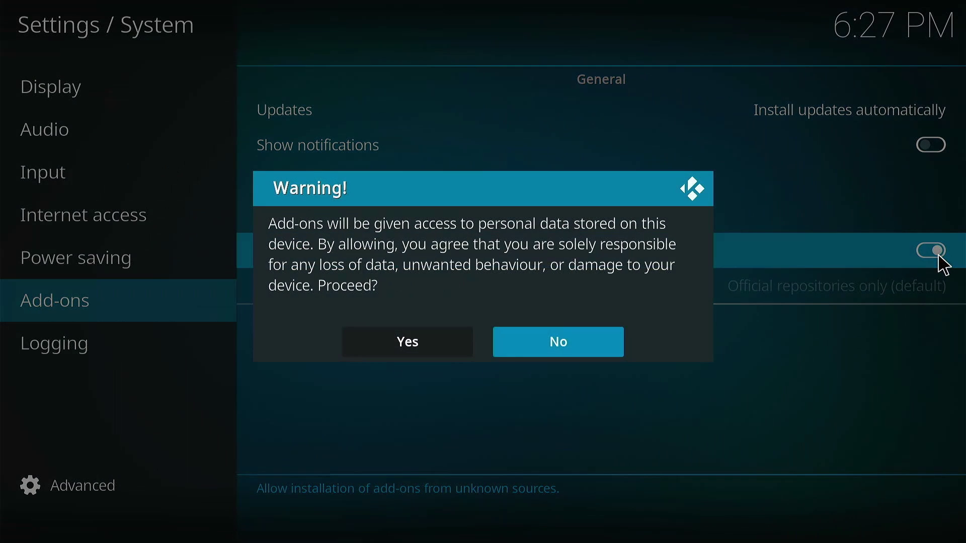
left_click(375, 348)
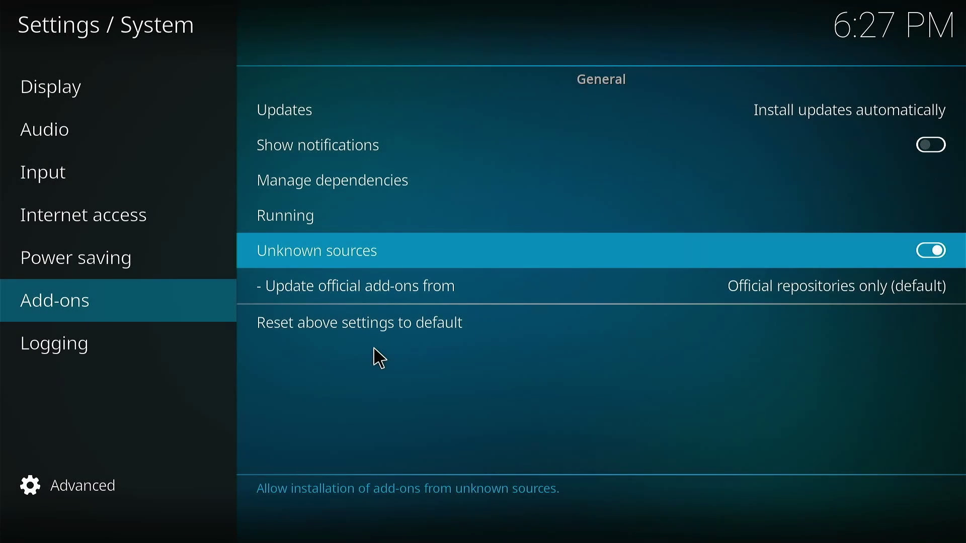
key("Escape")
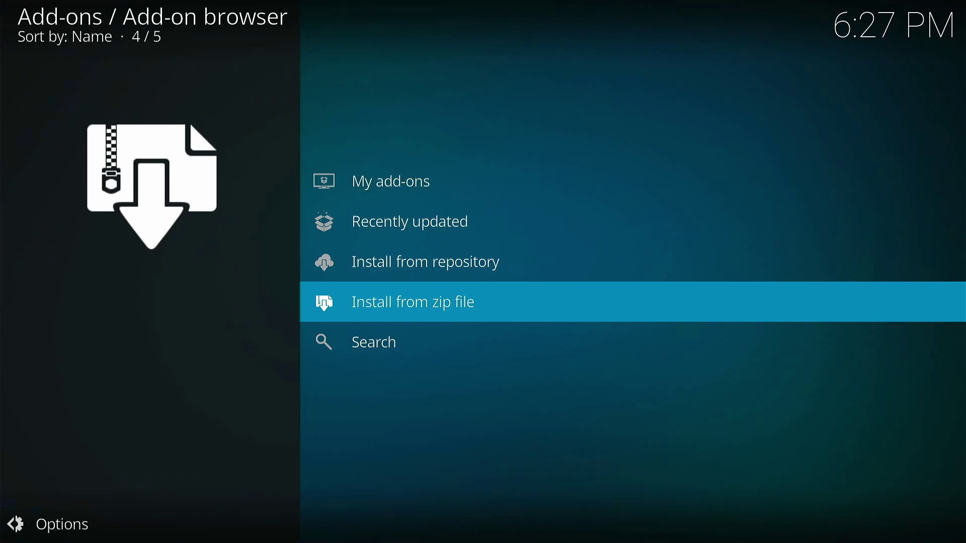
Step: Install the add-on repository from repository.jellyfin.kodi.zip in the Home folder, accepting the zip installation warning
left_click(381, 312)
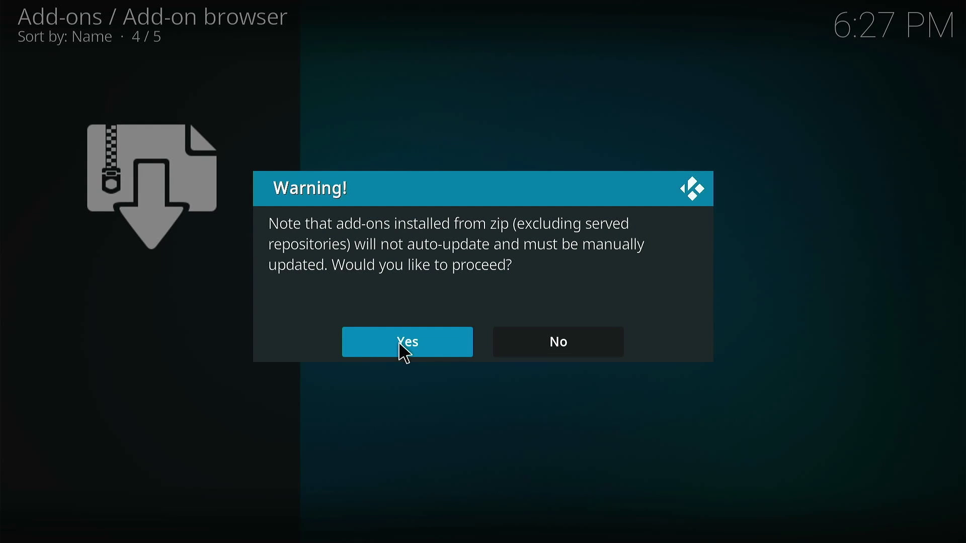
left_click(406, 353)
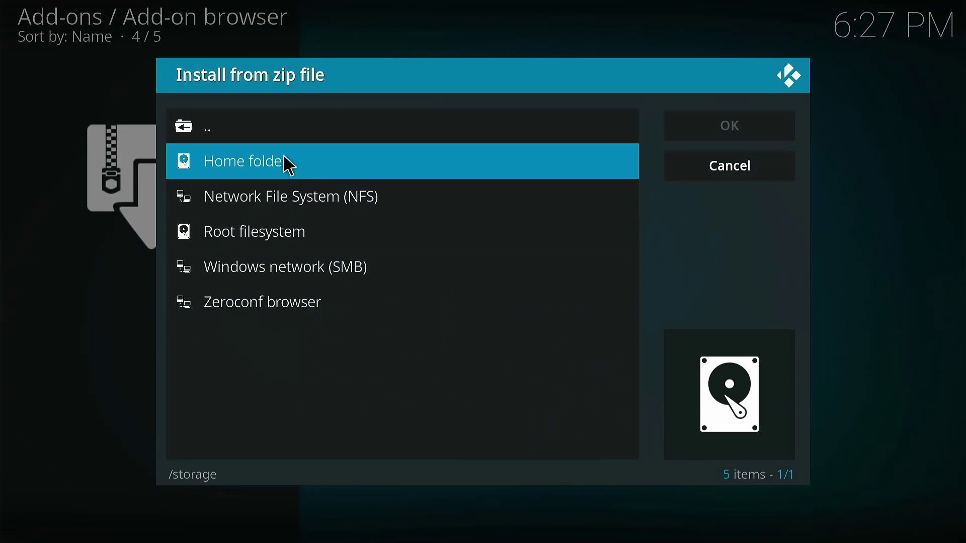
left_click(284, 169)
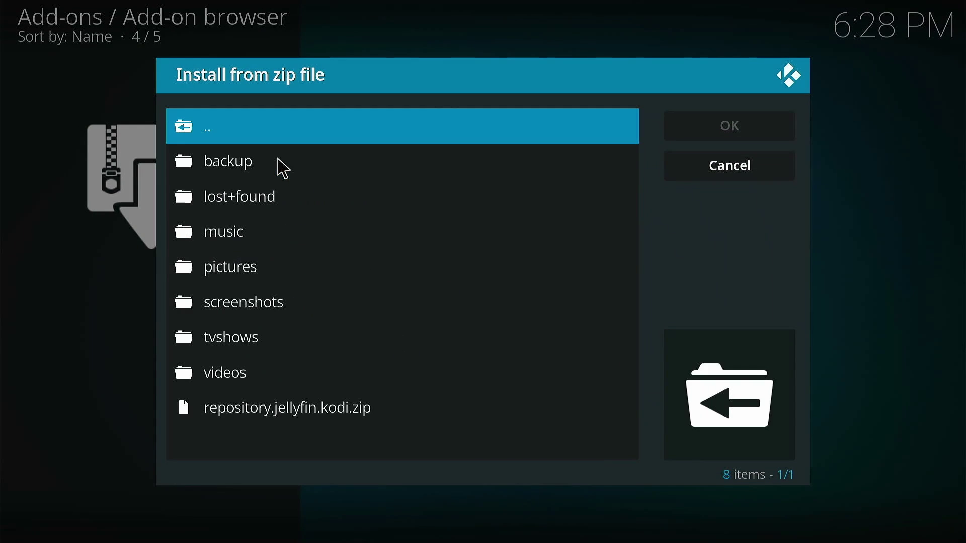
left_click(271, 421)
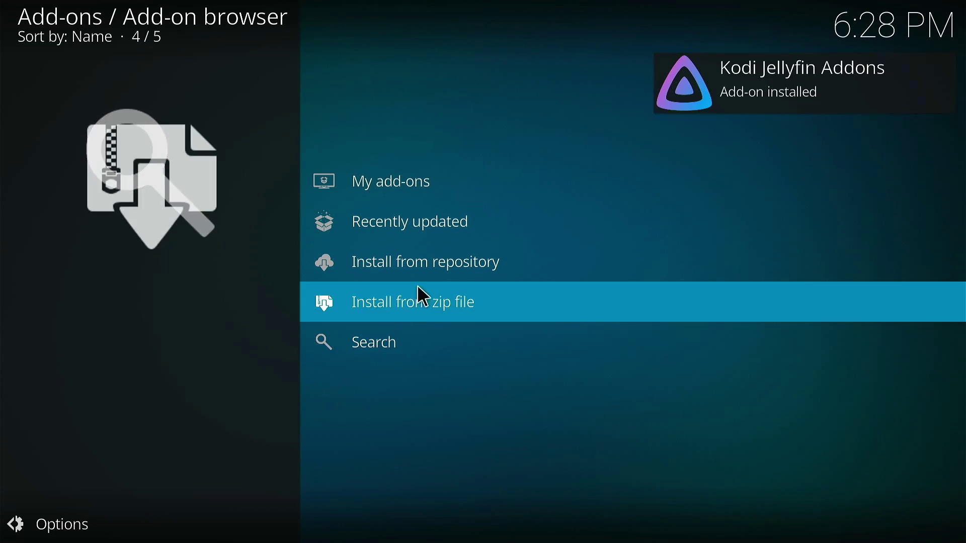
Step: Install the Jellyfin video add-on from the Kodi Jellyfin Addons repository and leave the add-on list
left_click(421, 268)
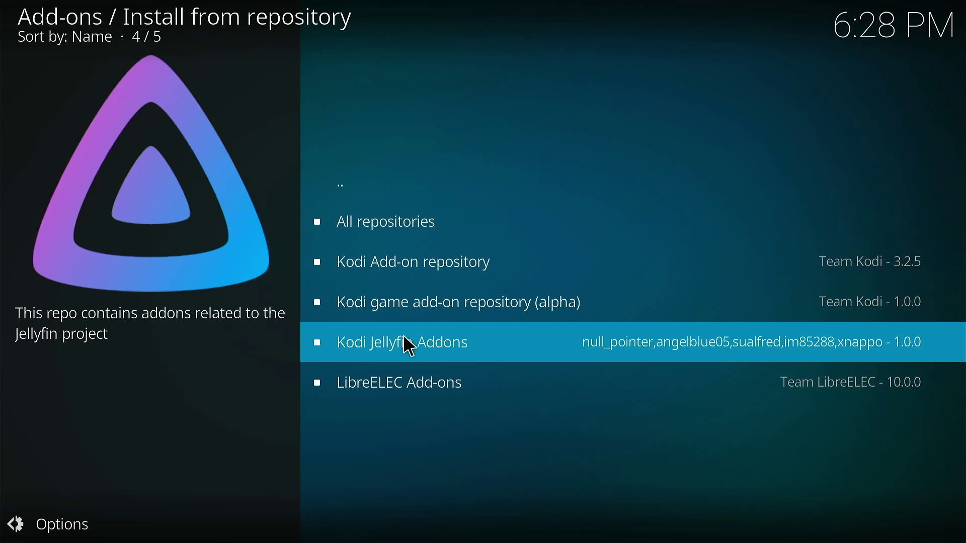
left_click(405, 337)
left_click(405, 339)
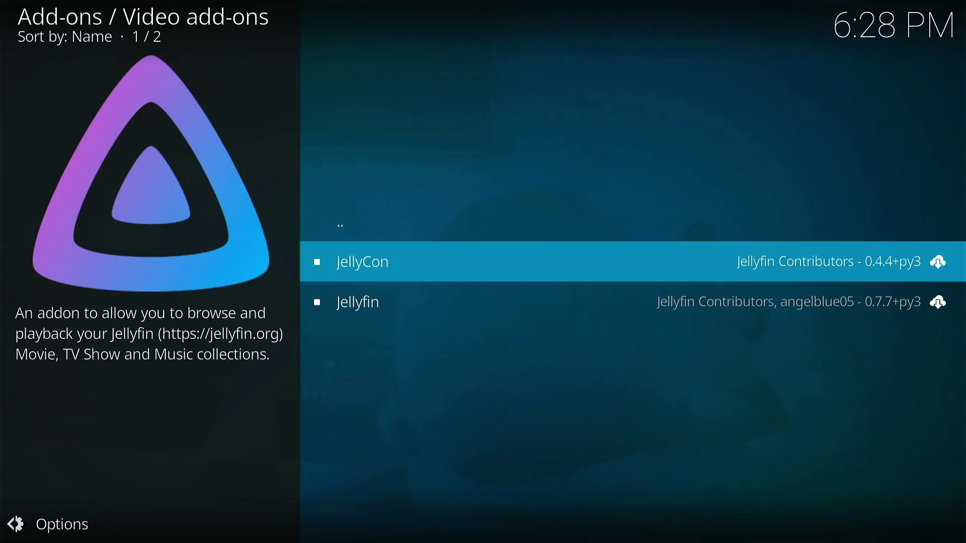
left_click(376, 316)
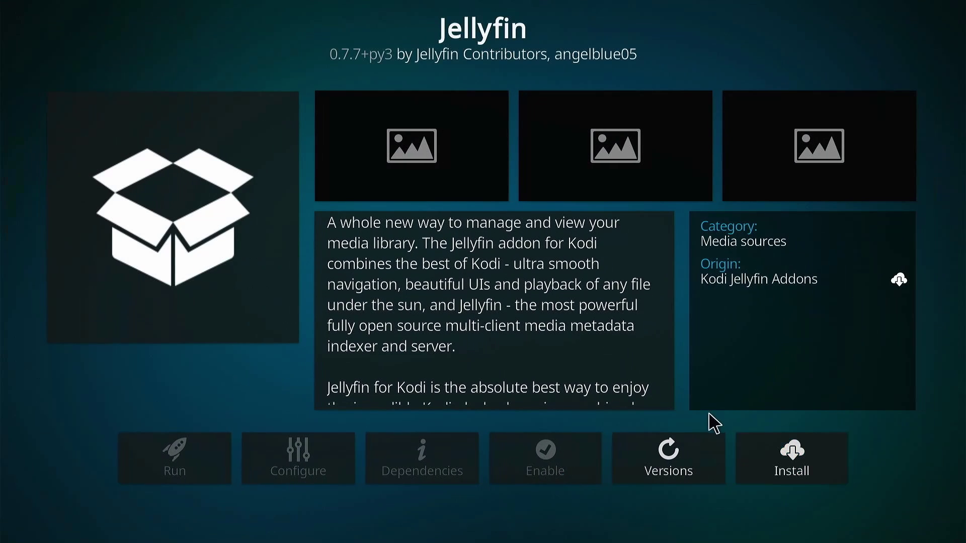
left_click(787, 457)
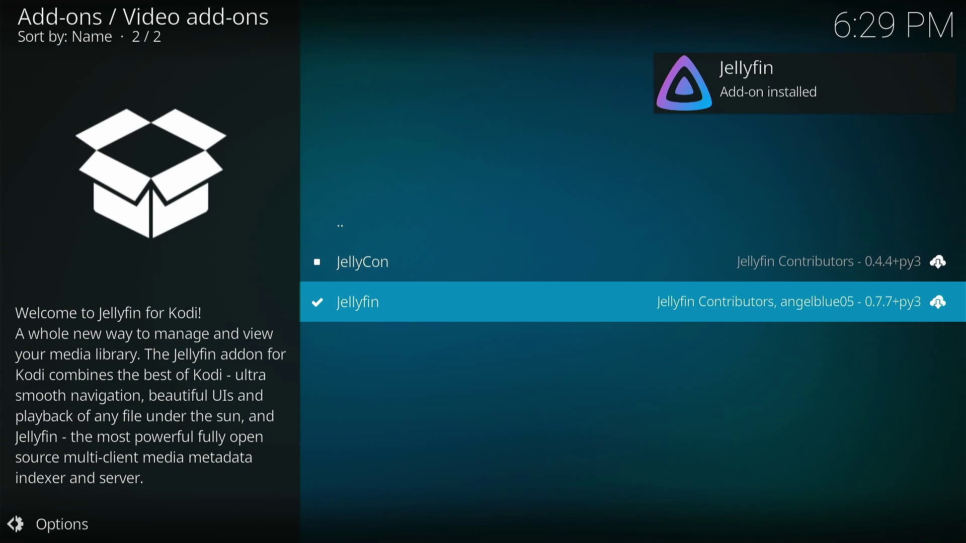
key("Escape")
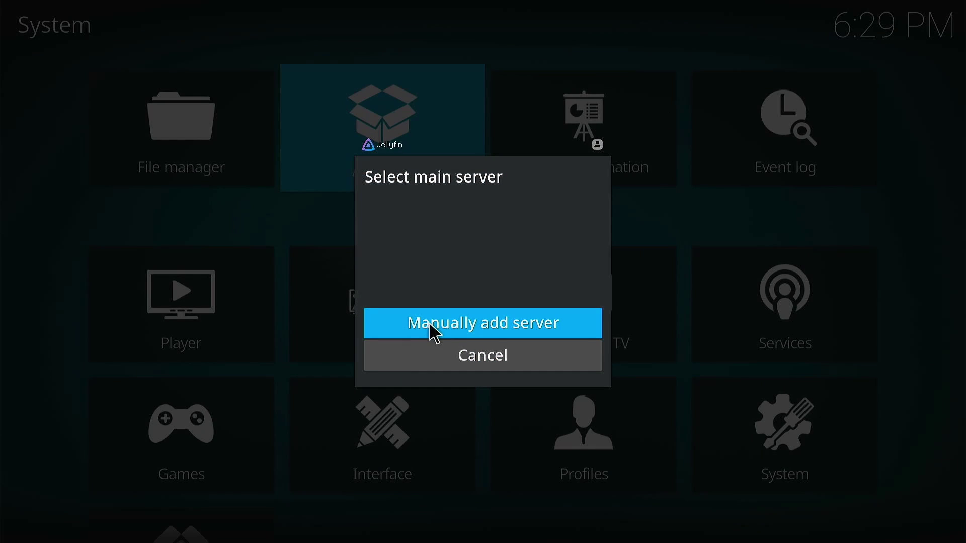
Step: Manually add the main Jellyfin server by entering its host address and connect to it
left_click(436, 332)
left_click(418, 268)
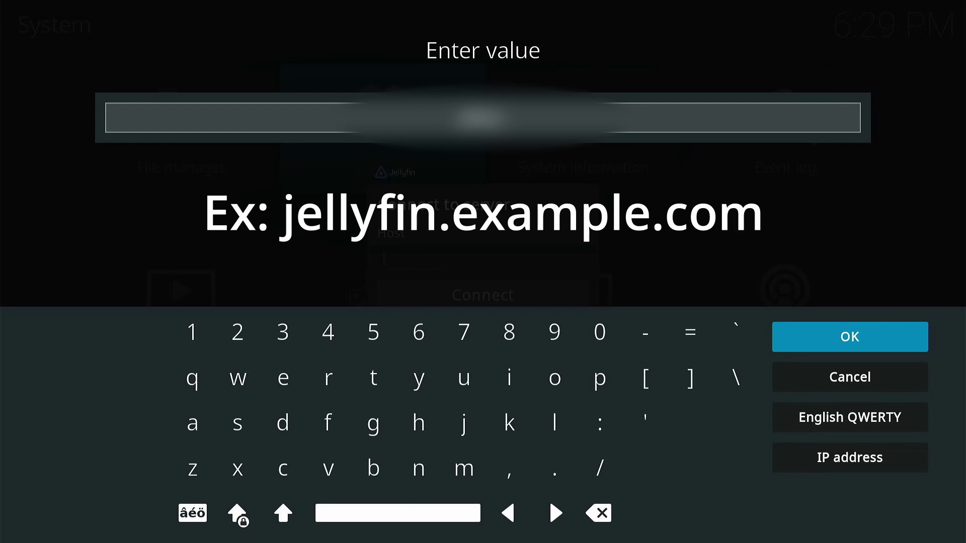
key("Return")
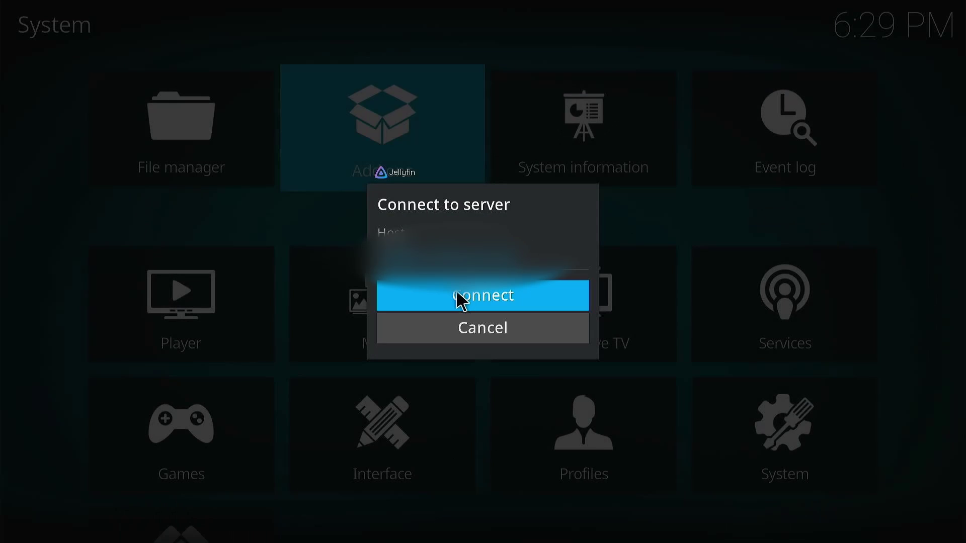
left_click(461, 301)
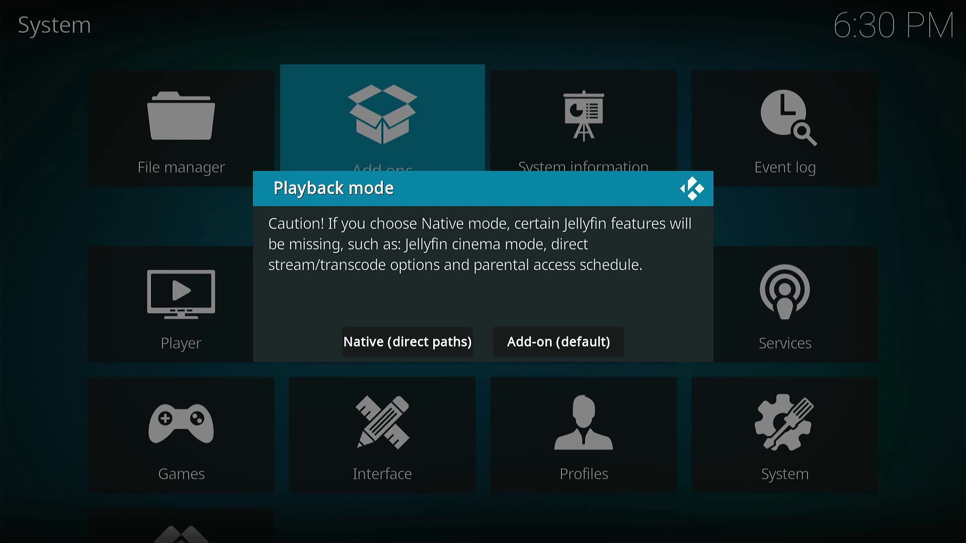
Step: Choose the Add-on (default) playback mode, add all Jellyfin libraries, and leave the System screen
left_click(546, 348)
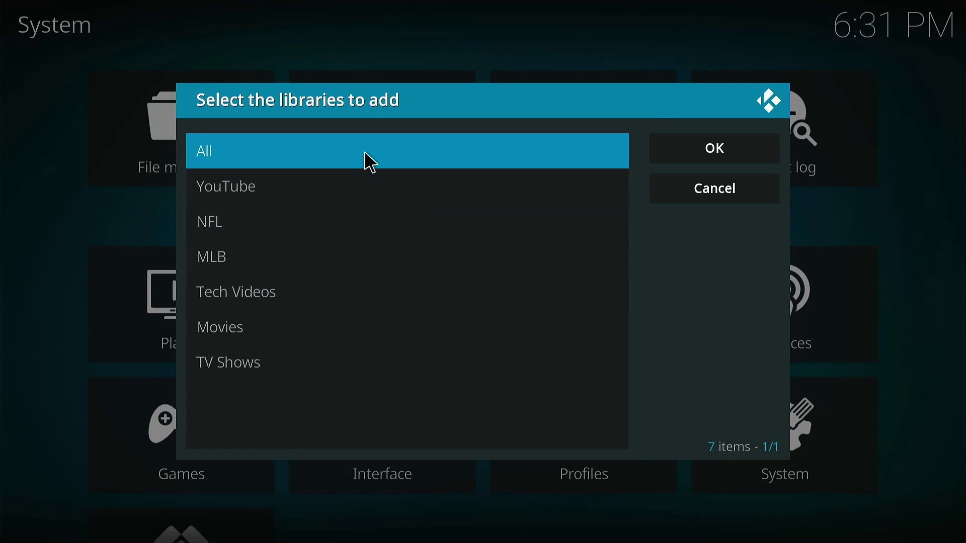
left_click(371, 162)
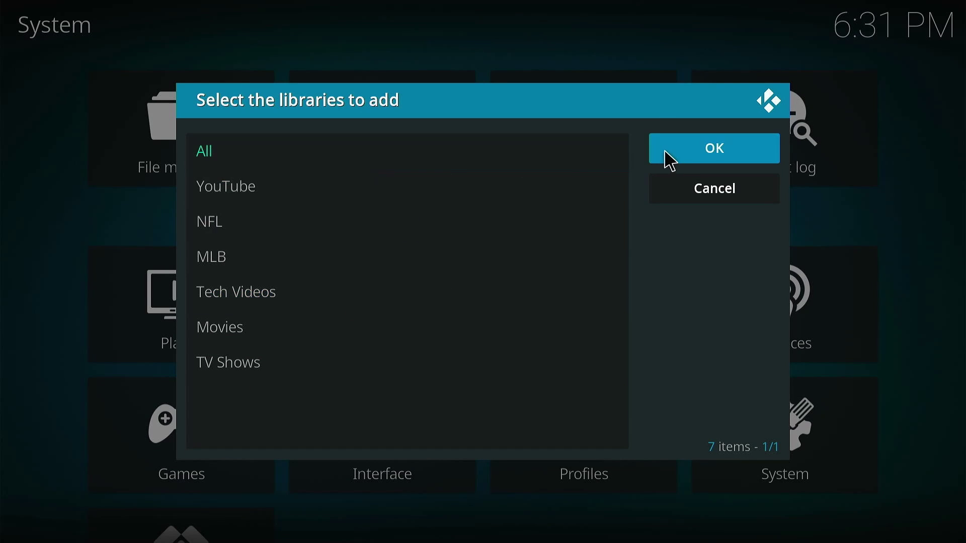
left_click(689, 162)
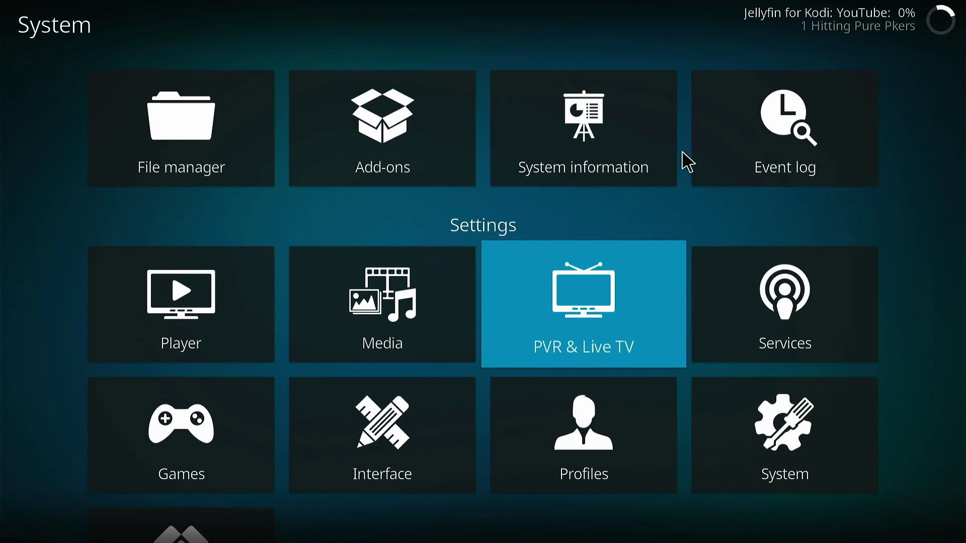
key("Return")
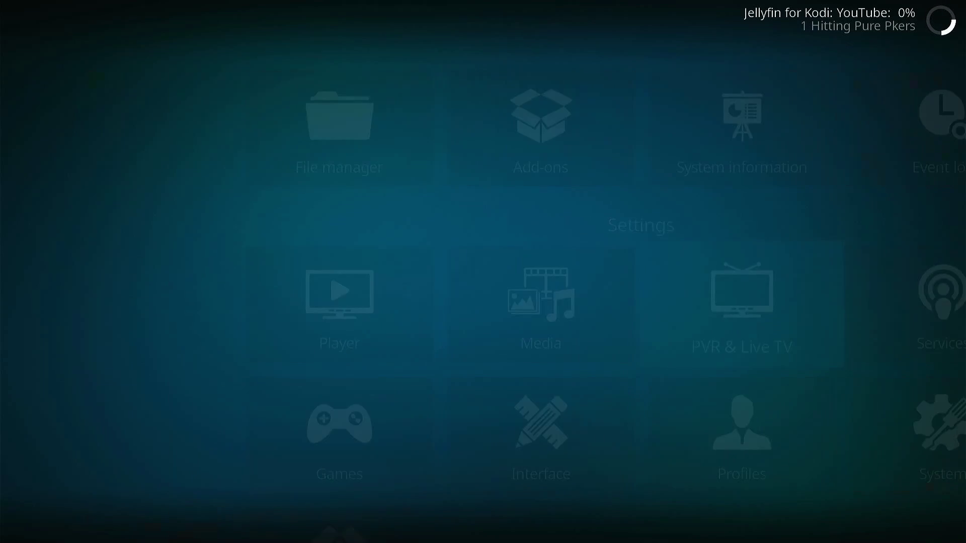